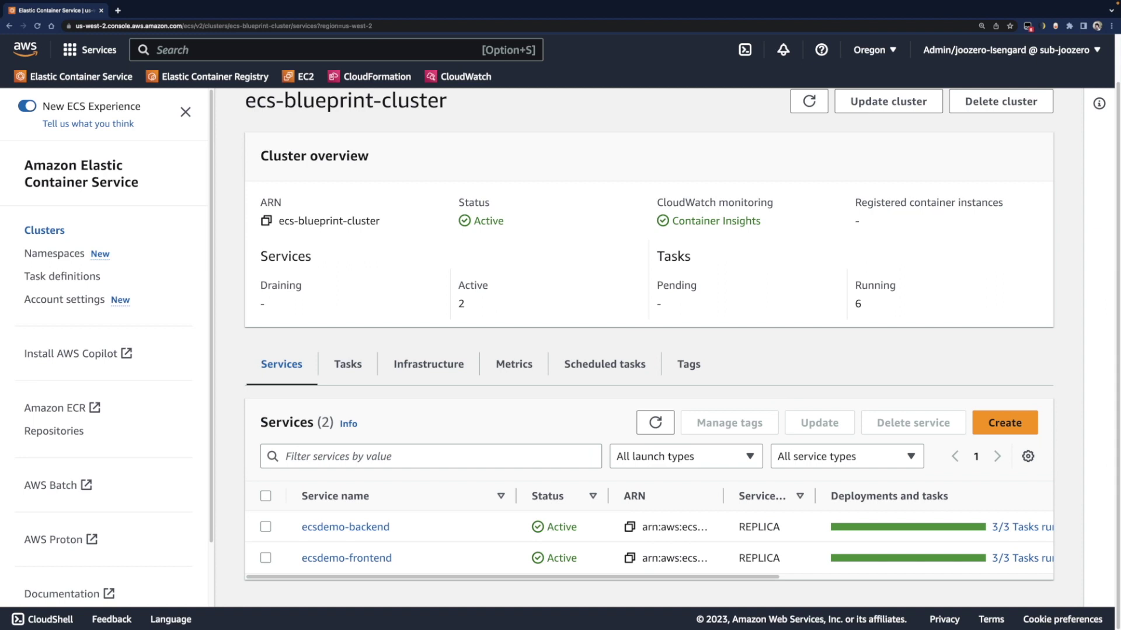
Step: List the cluster's six running tasks and open backend task 78efa10df877433da45eebf1e5feec64
{"action": "left_click", "coordinate": [348, 364]}
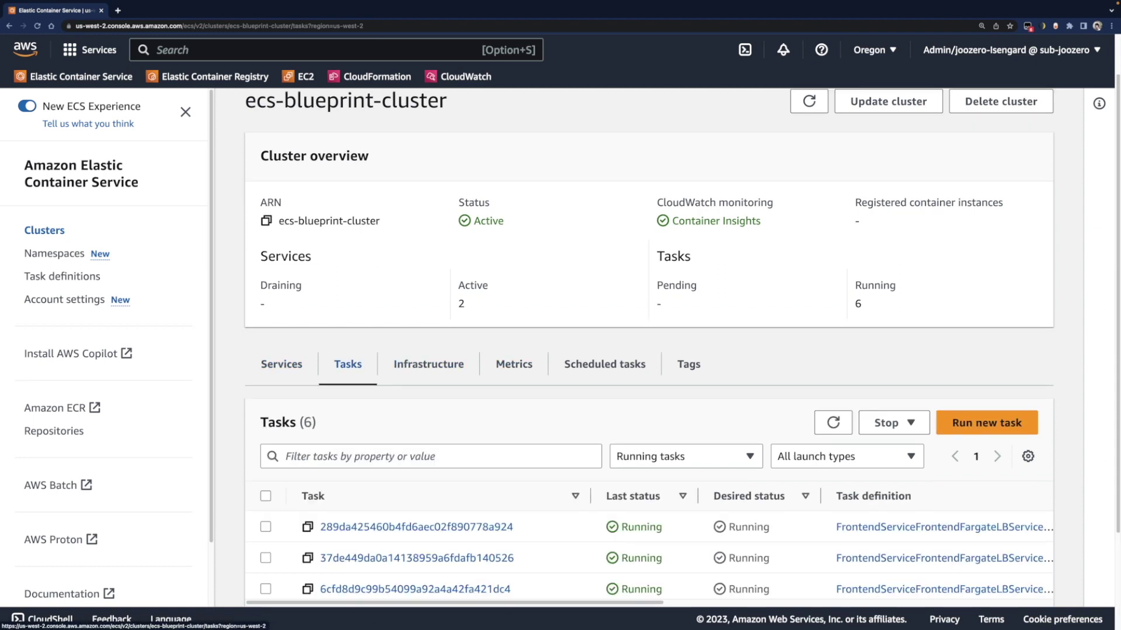
{"action": "scroll", "coordinate": [648, 351], "scroll_direction": "down", "scroll_amount": 3}
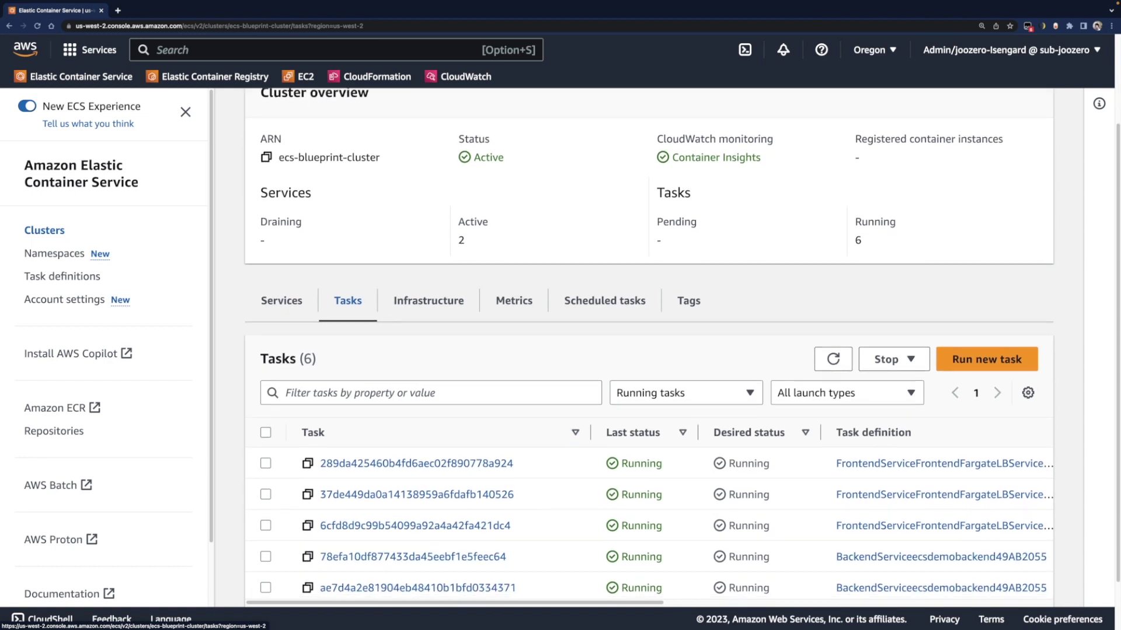
{"action": "scroll", "coordinate": [649, 473], "scroll_direction": "right", "scroll_amount": 5}
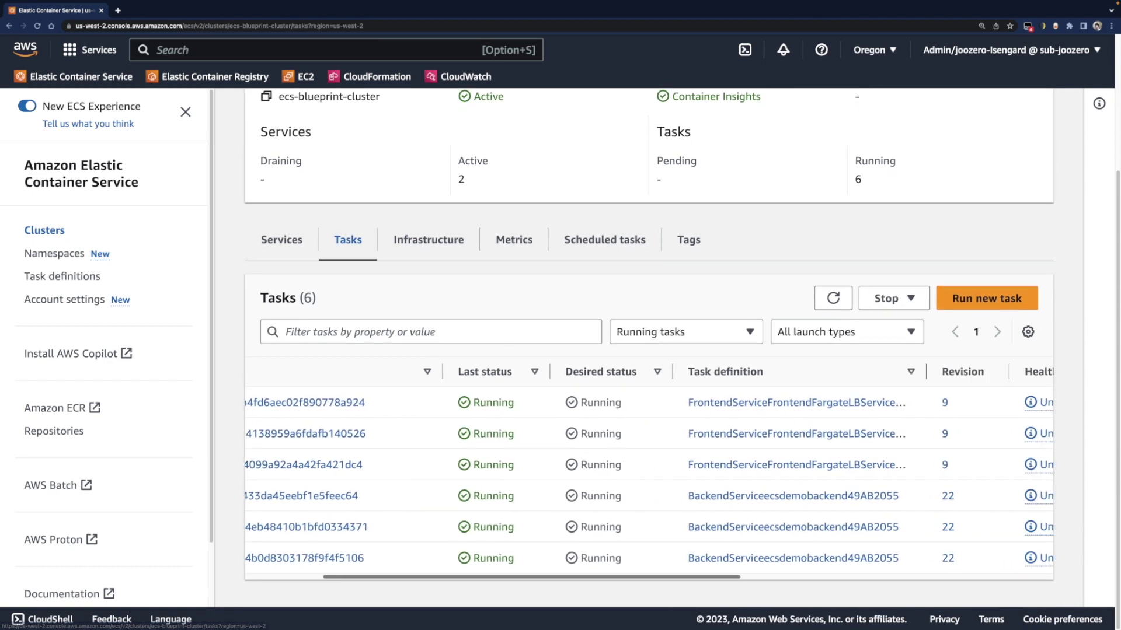
{"action": "scroll", "coordinate": [648, 473], "scroll_direction": "left", "scroll_amount": 3}
{"action": "scroll", "coordinate": [647, 473], "scroll_direction": "left", "scroll_amount": 2}
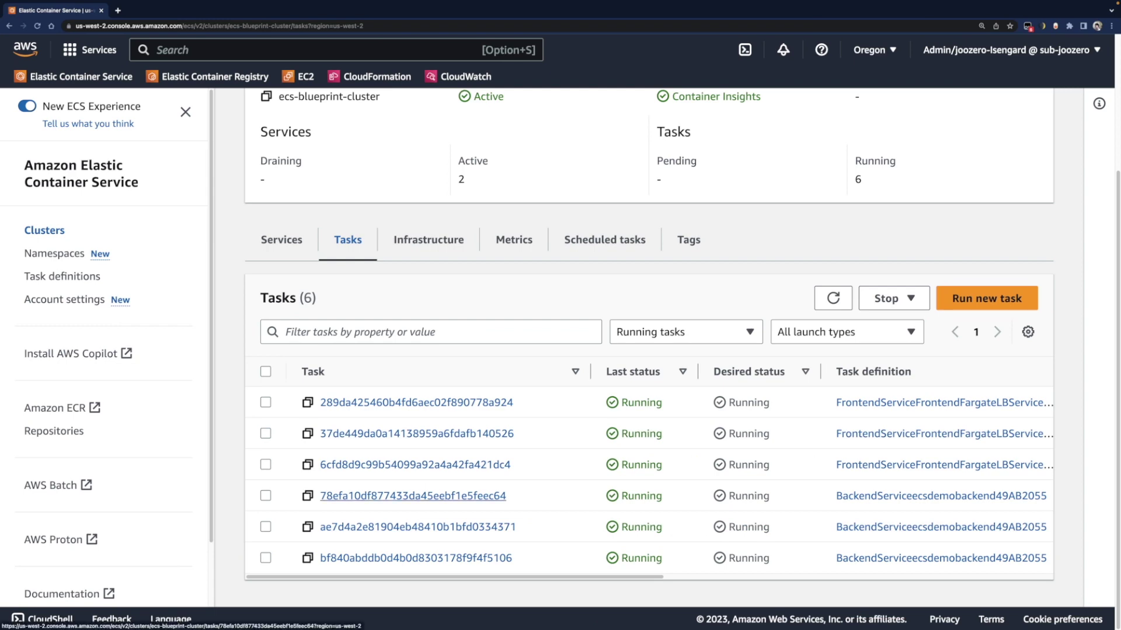
{"action": "left_click", "coordinate": [412, 495]}
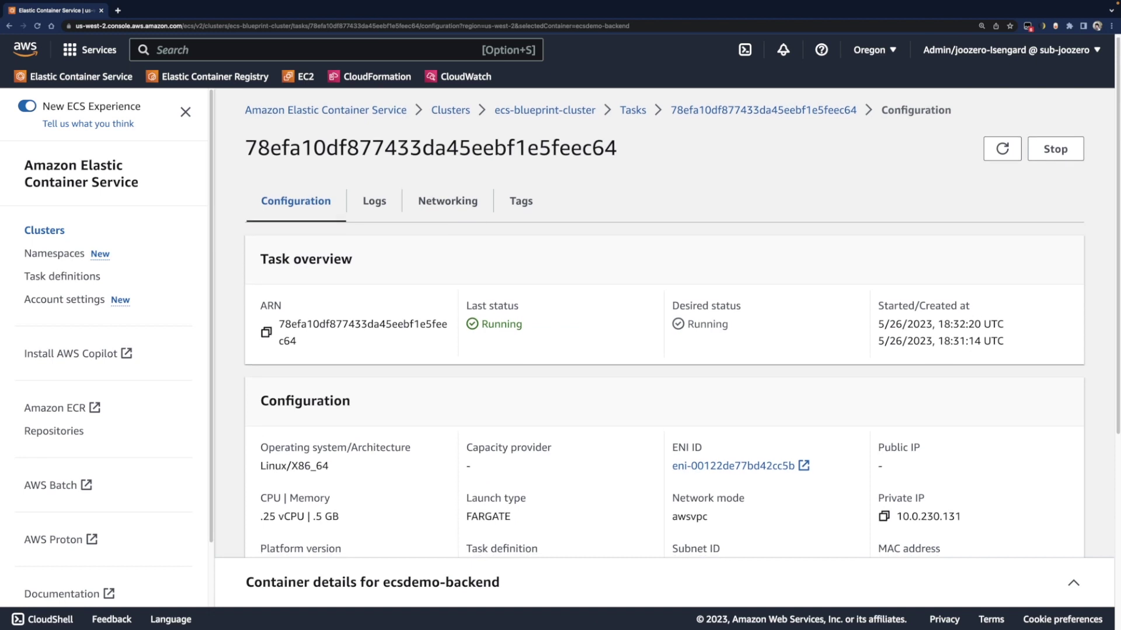
{"action": "scroll", "coordinate": [665, 350], "scroll_direction": "down", "scroll_amount": 1}
{"action": "scroll", "coordinate": [665, 351], "scroll_direction": "down", "scroll_amount": 1}
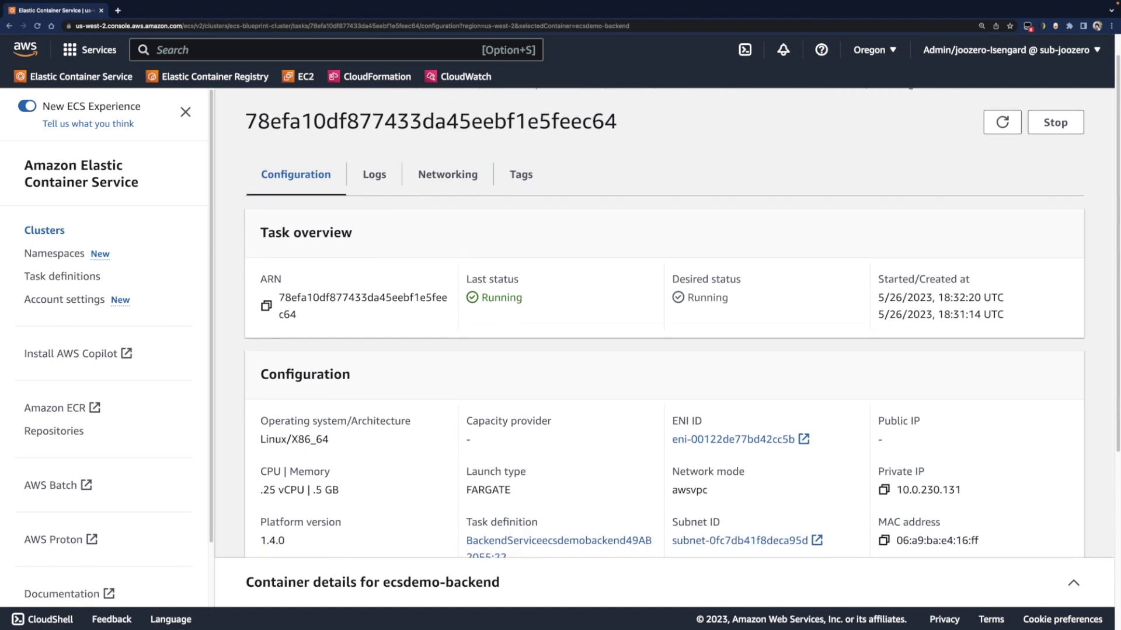
Step: Highlight the FARGATE launch type, awsvpc network mode, ENI ID and CPU/memory, then widen Container name
{"action": "left_click_drag", "start_coordinate": [512, 483], "coordinate": [466, 484]}
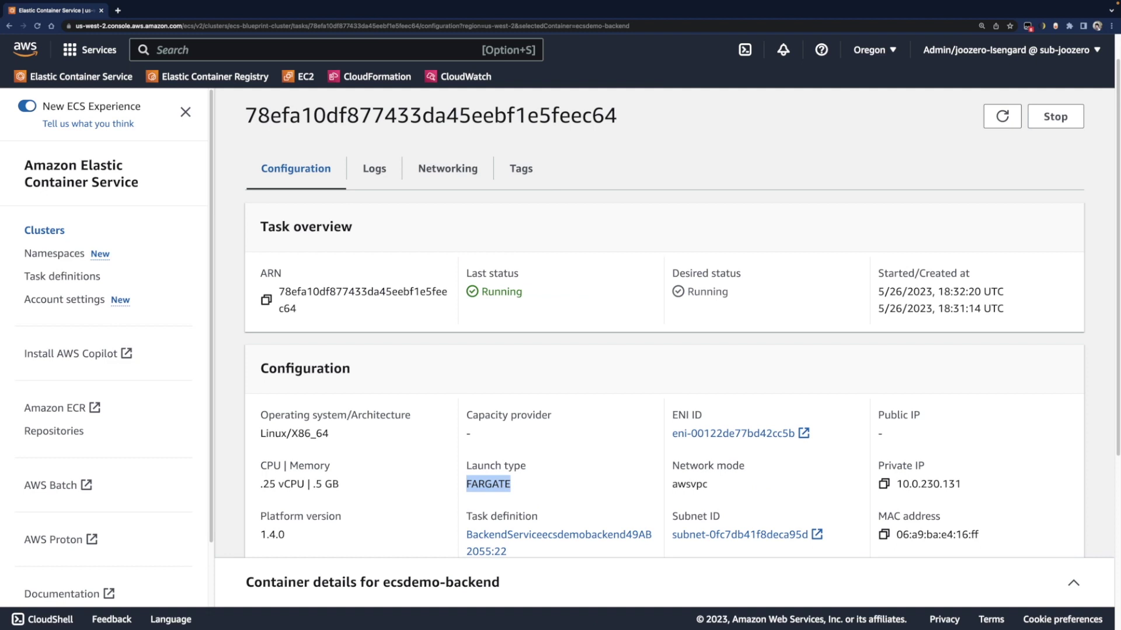
{"action": "scroll", "coordinate": [666, 351], "scroll_direction": "down", "scroll_amount": 1}
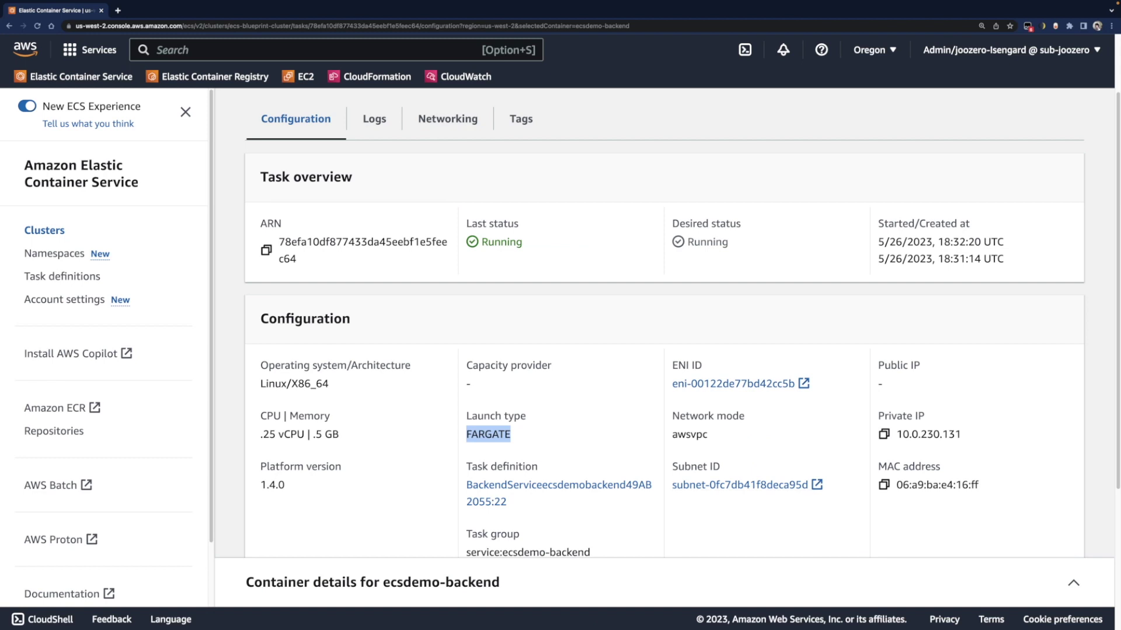
{"action": "left_click_drag", "start_coordinate": [708, 435], "coordinate": [672, 435]}
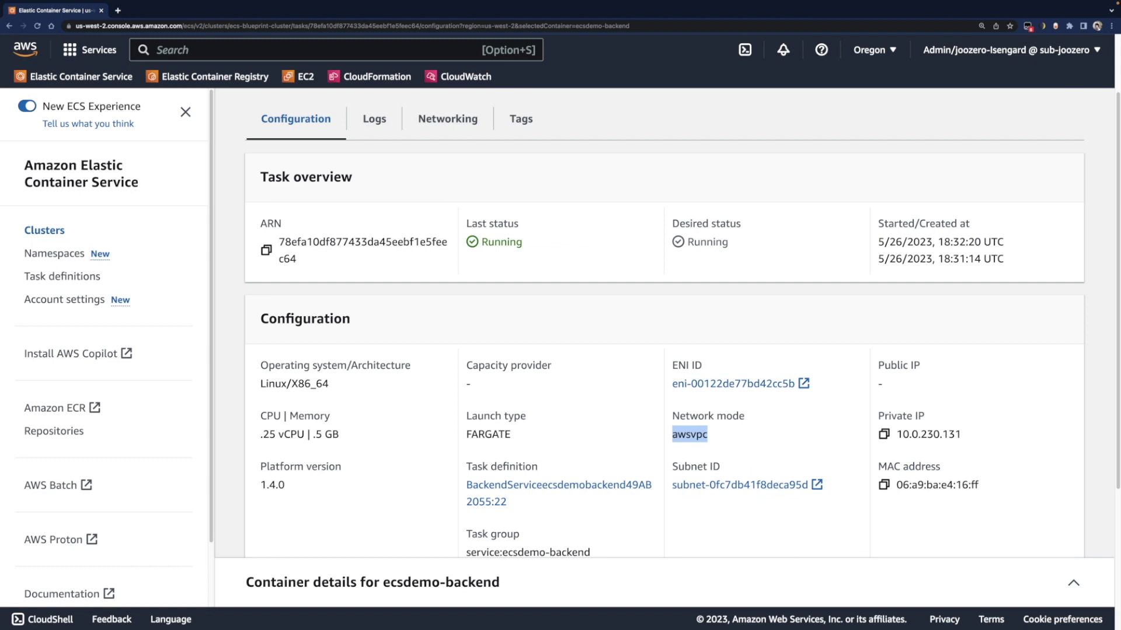
{"action": "left_click_drag", "start_coordinate": [797, 383], "coordinate": [672, 383]}
{"action": "left_click_drag", "start_coordinate": [334, 434], "coordinate": [260, 434]}
{"action": "scroll", "coordinate": [666, 351], "scroll_direction": "down", "scroll_amount": 5}
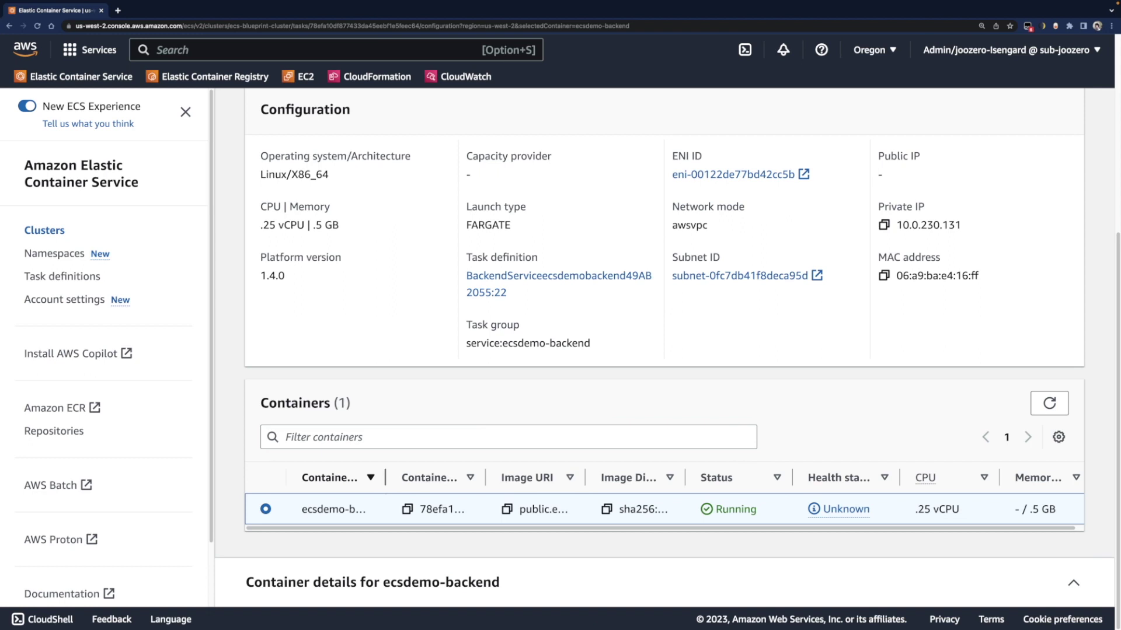
{"action": "left_click_drag", "start_coordinate": [385, 477], "coordinate": [427, 477]}
Step: Widen the Image URI column and briefly expand ecsdemo-backend's container details
{"action": "left_click_drag", "start_coordinate": [626, 477], "coordinate": [832, 477]}
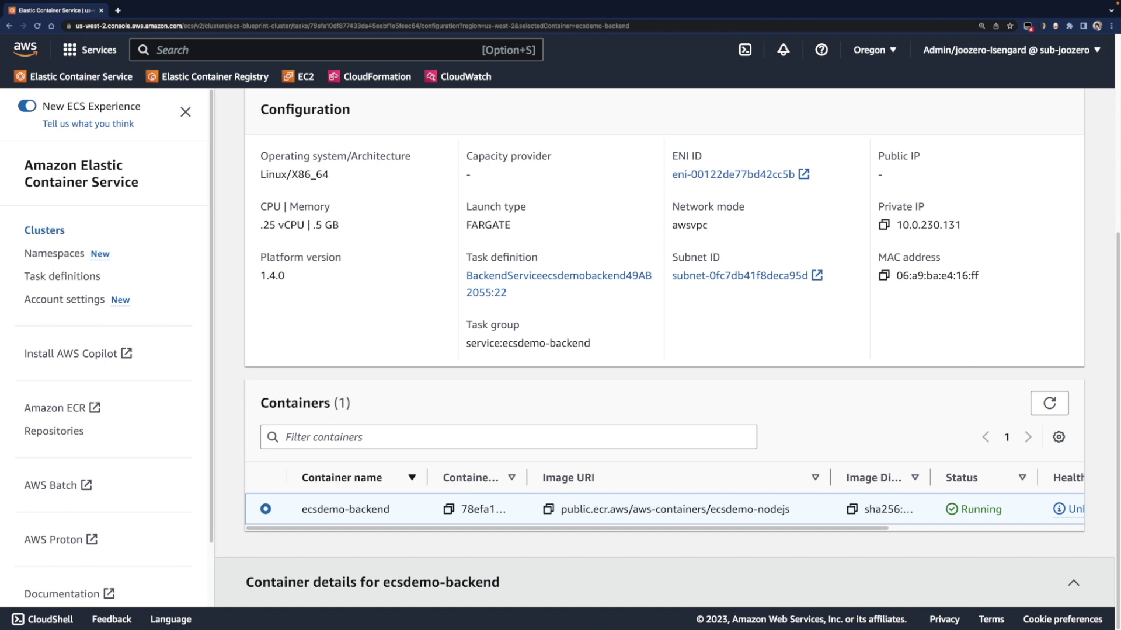
{"action": "left_click", "coordinate": [373, 582]}
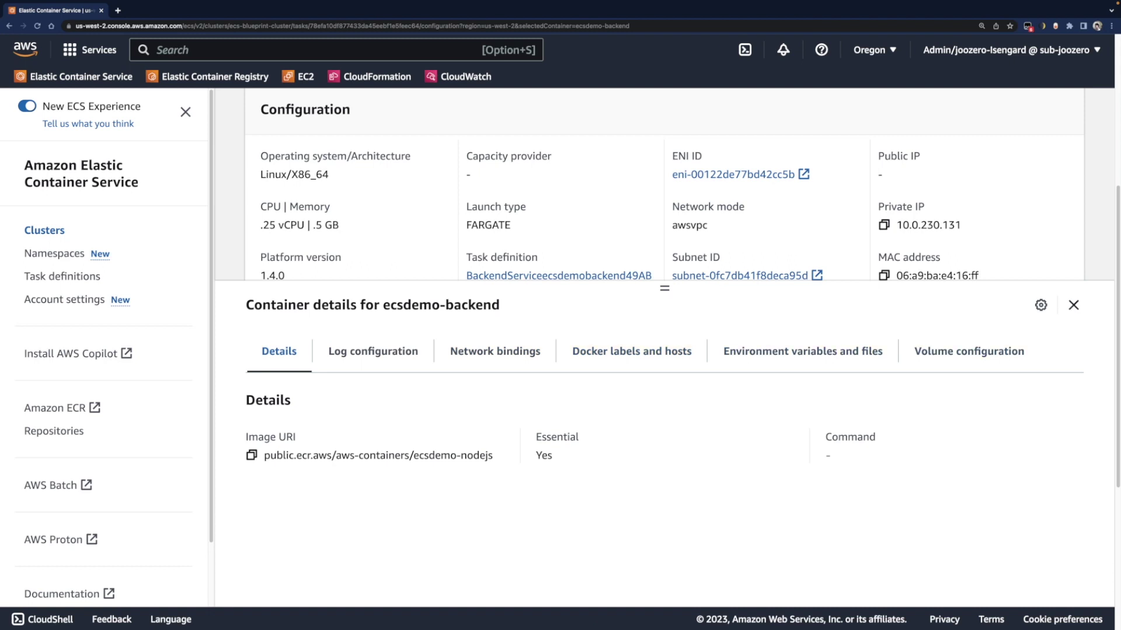
{"action": "left_click", "coordinate": [1074, 305]}
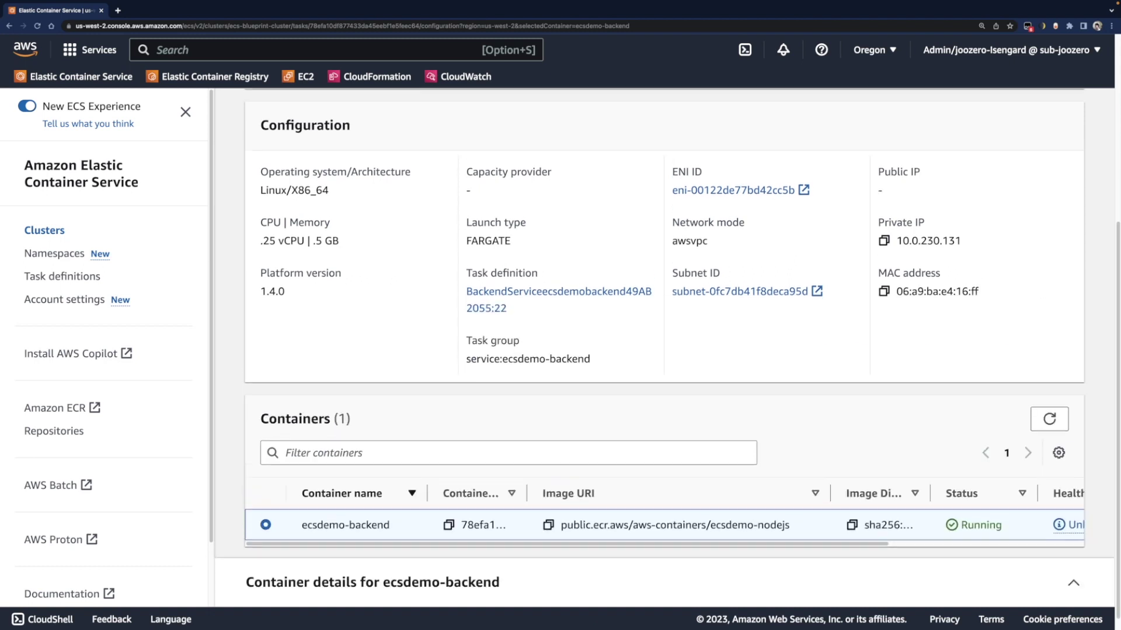
{"action": "scroll", "coordinate": [666, 350], "scroll_direction": "up", "scroll_amount": 2}
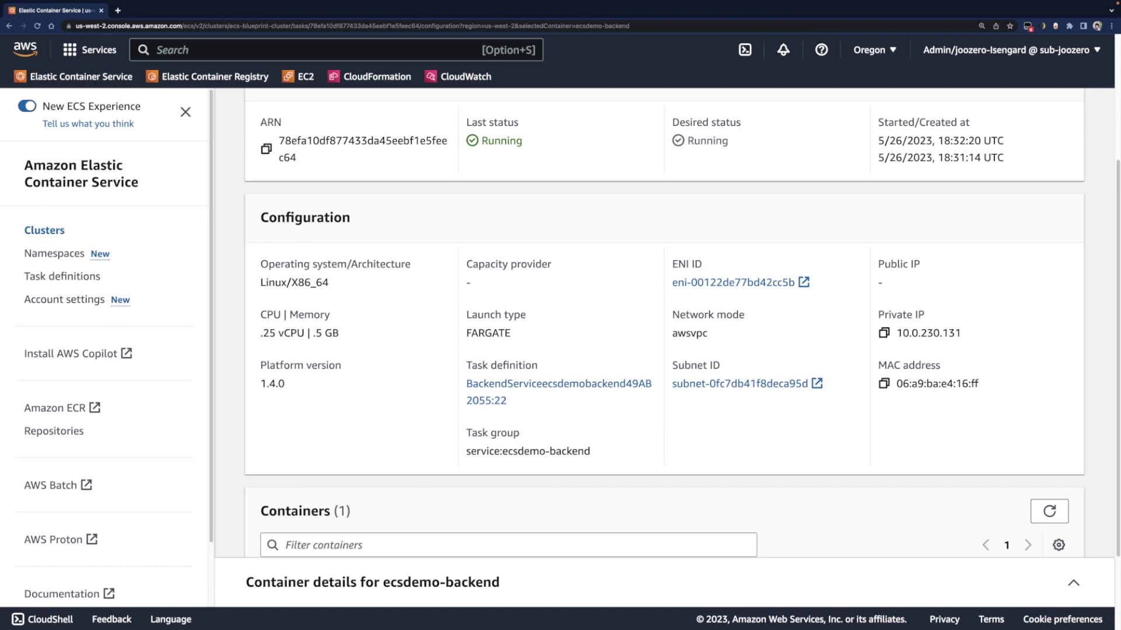
Step: Highlight the Task definition value BackendServiceecsdemobackend49AB2055:22
{"action": "left_click_drag", "start_coordinate": [507, 401], "coordinate": [467, 384]}
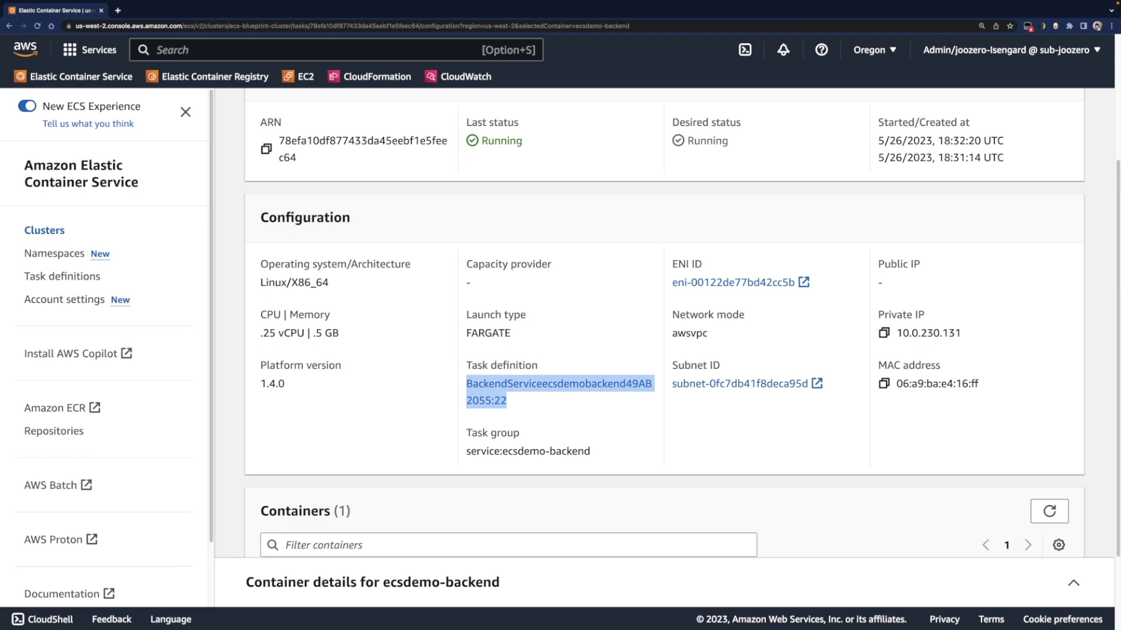